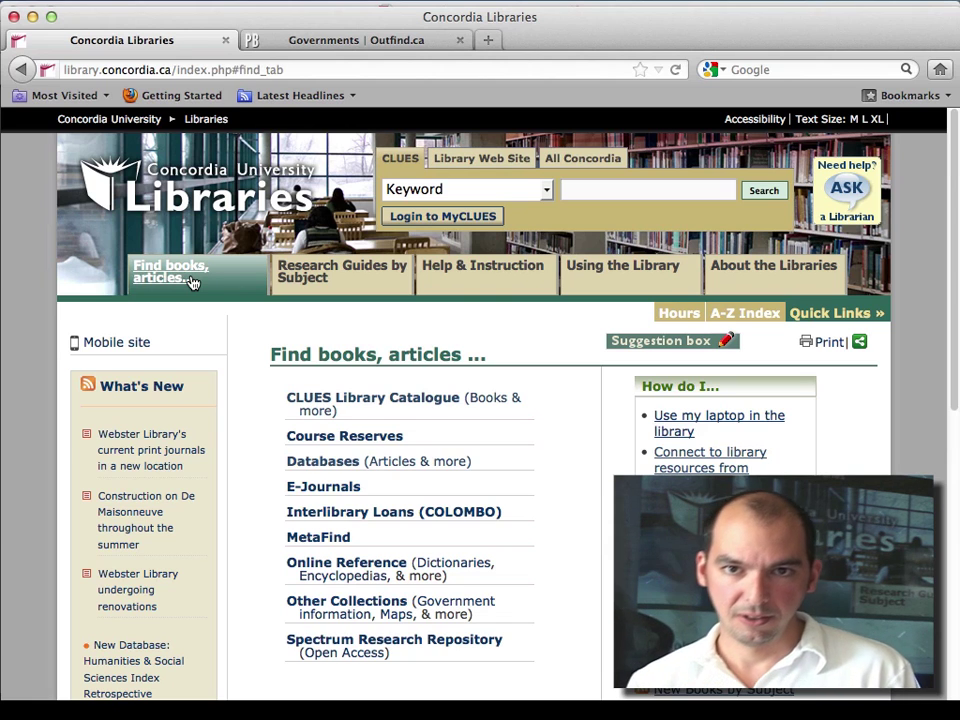
Step: Search Google for "governement of canada" and switch to the results for the corrected spelling "government of canada"
key("super+k")
type("Government o")
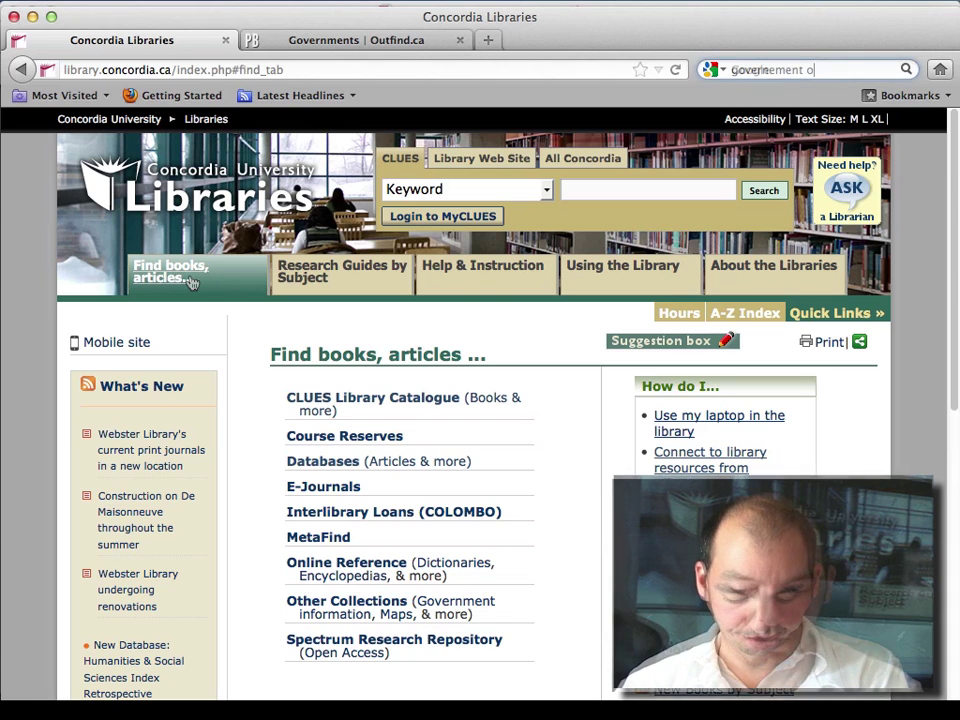
type("f canada")
key("Return")
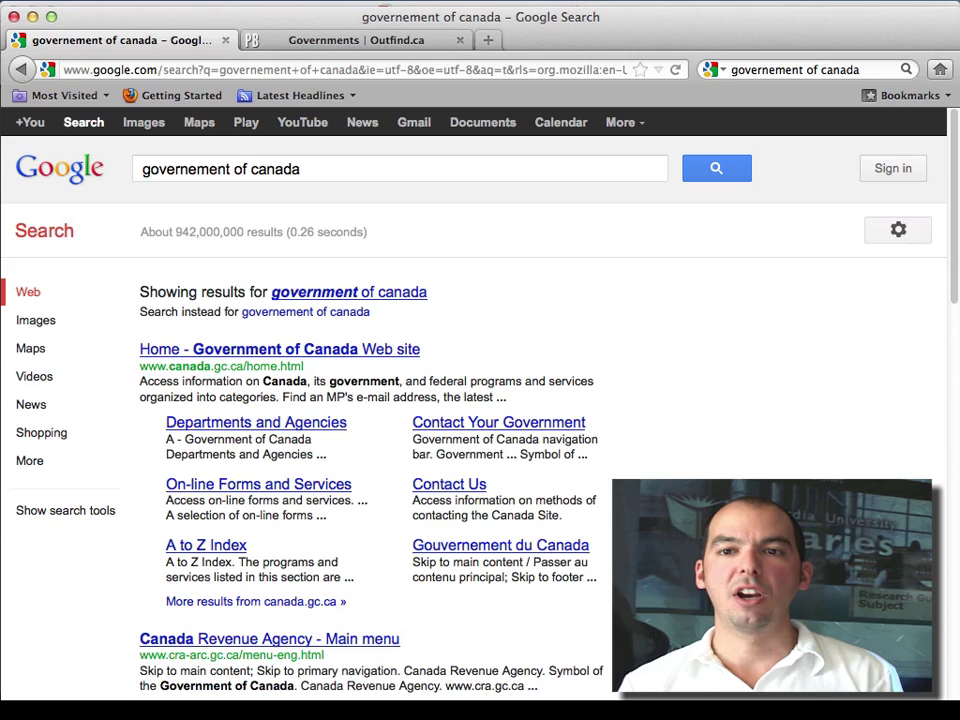
left_click(418, 299)
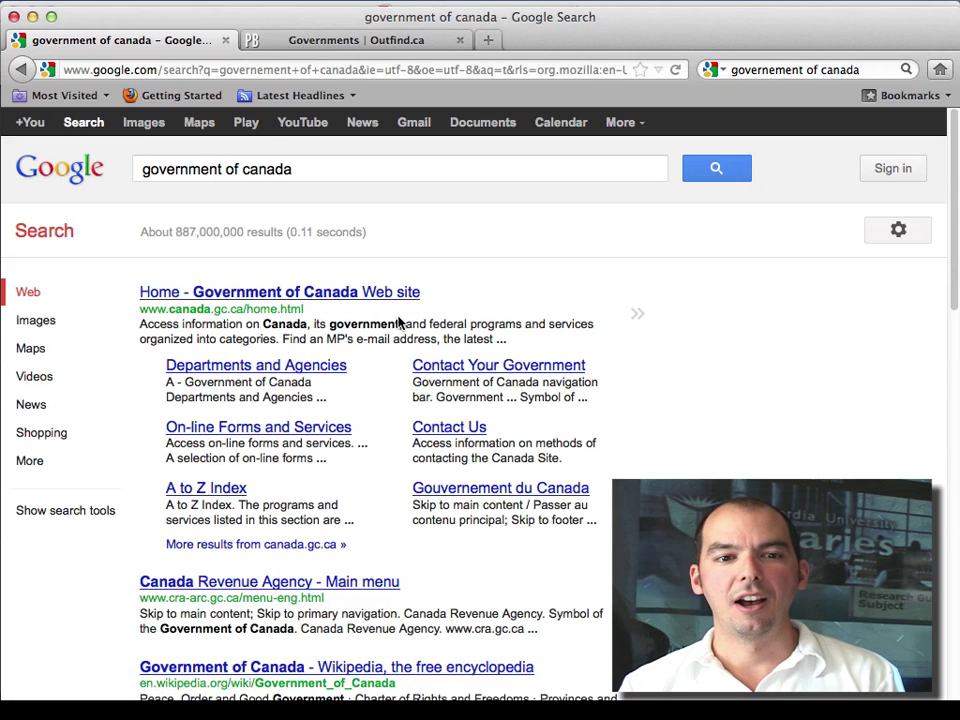
Step: Highlight the gc.ca domain in the web addresses of the Government of Canada and Canada Revenue Agency results
left_click_drag(243, 308, 212, 310)
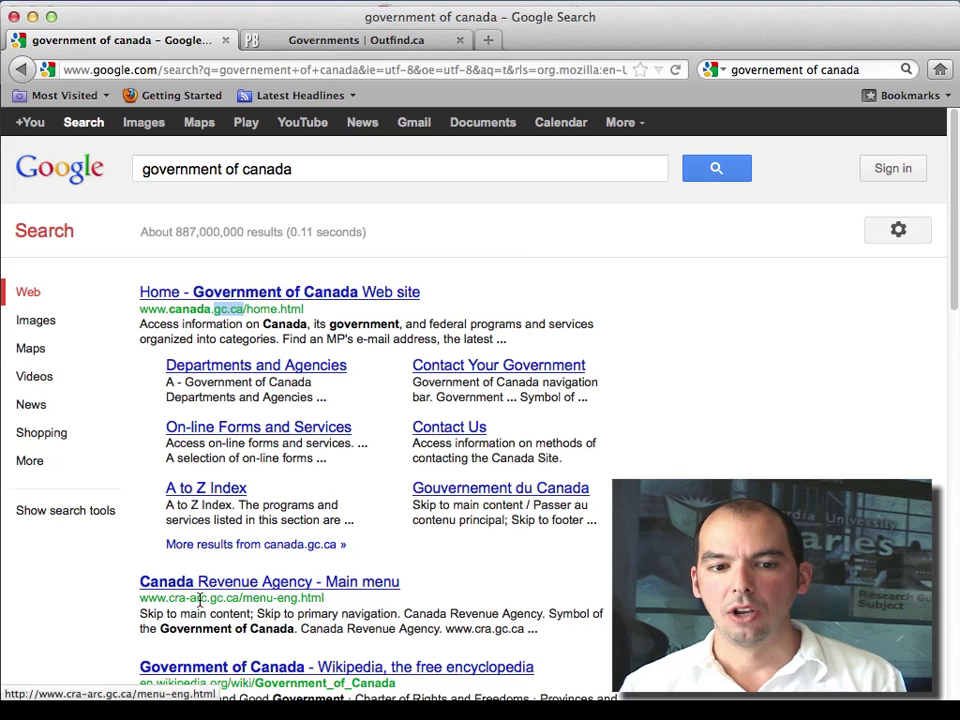
left_click_drag(208, 599, 242, 598)
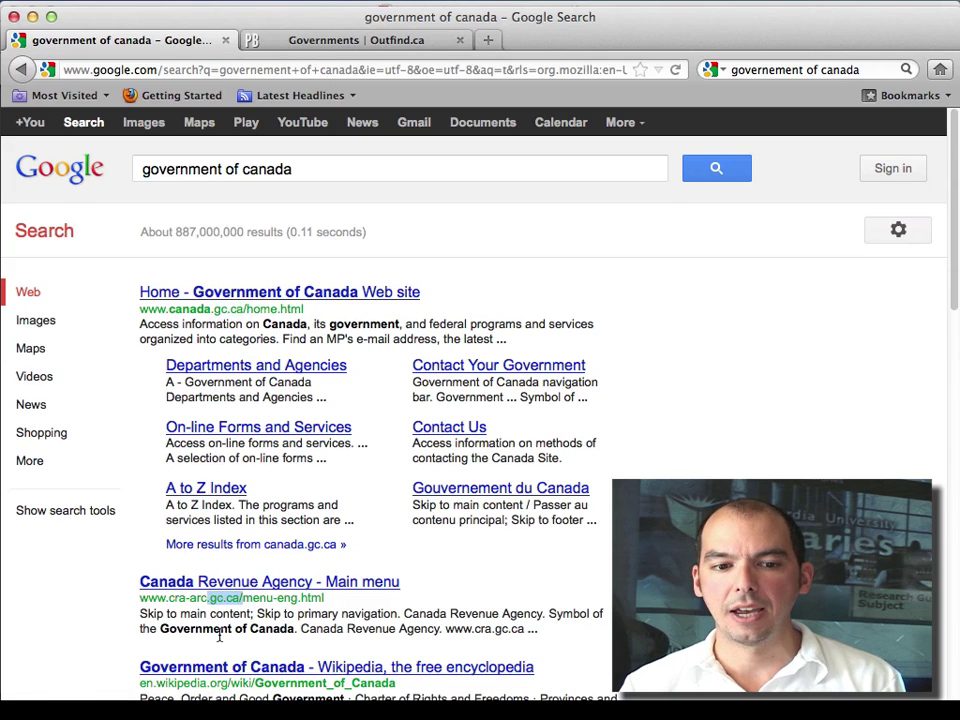
scroll(220, 660, "down", 3)
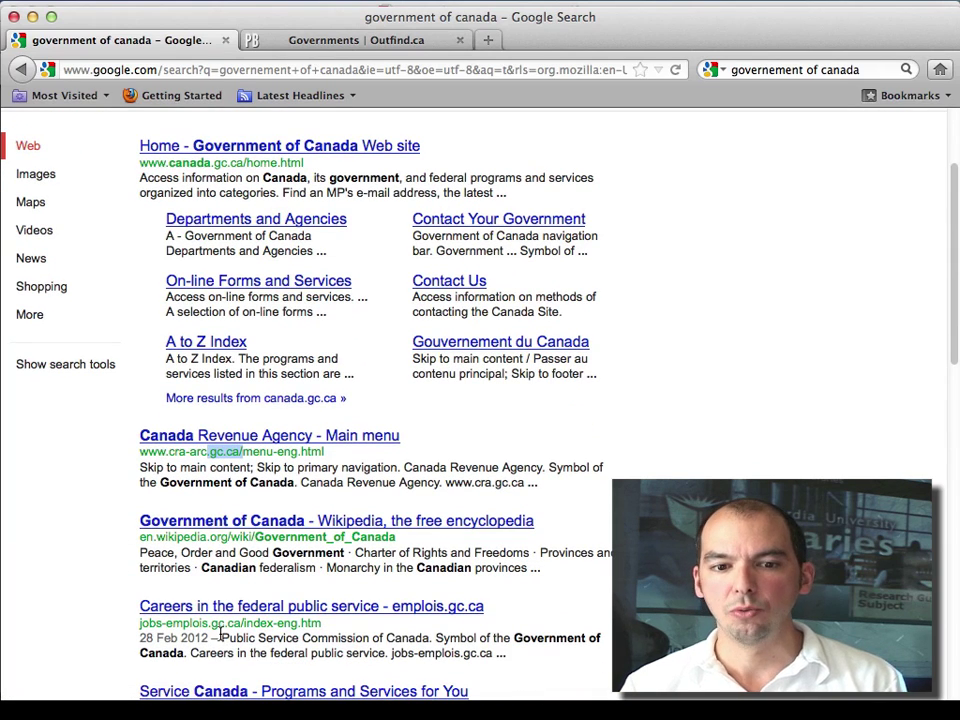
scroll(220, 632, "up", 3)
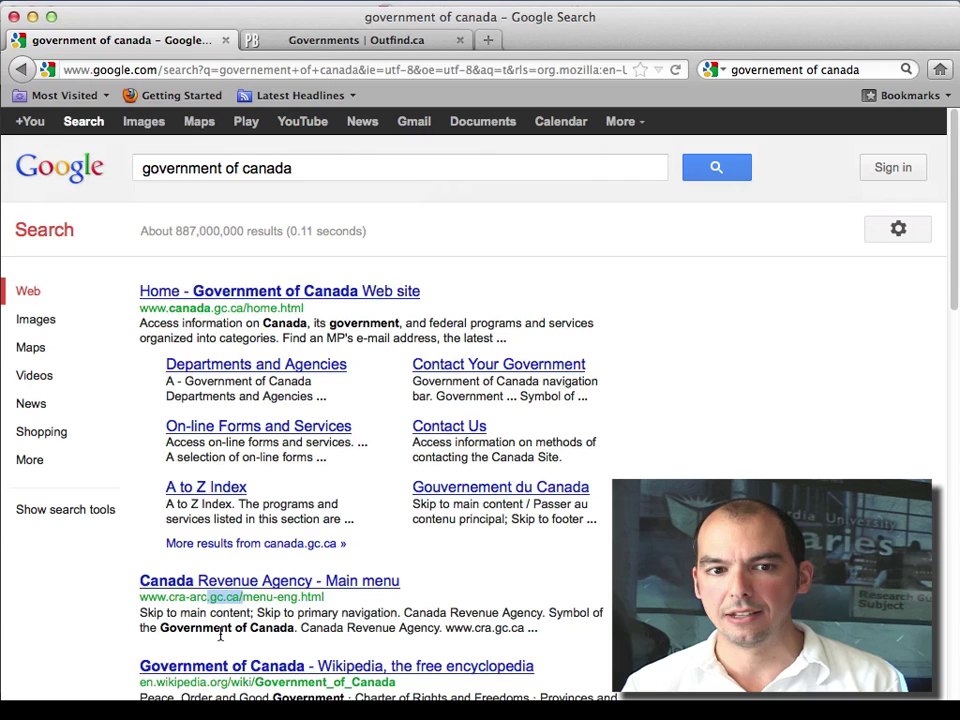
left_click(240, 310)
left_click_drag(242, 308, 212, 308)
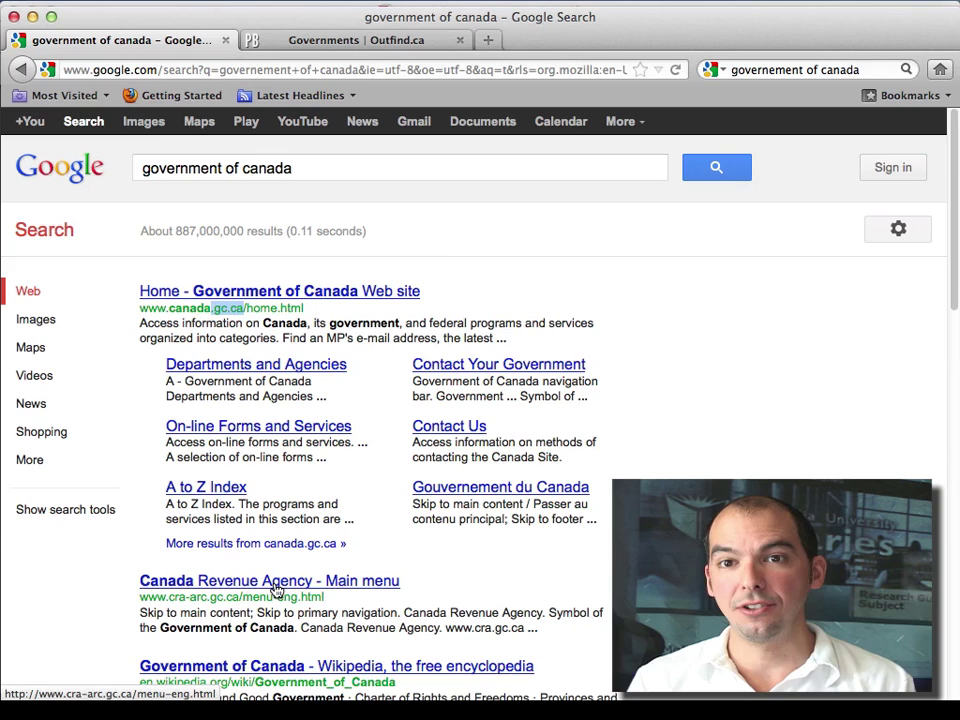
Step: Open Google's advanced search form and limit the site or domain to .gc.ca
left_click(898, 232)
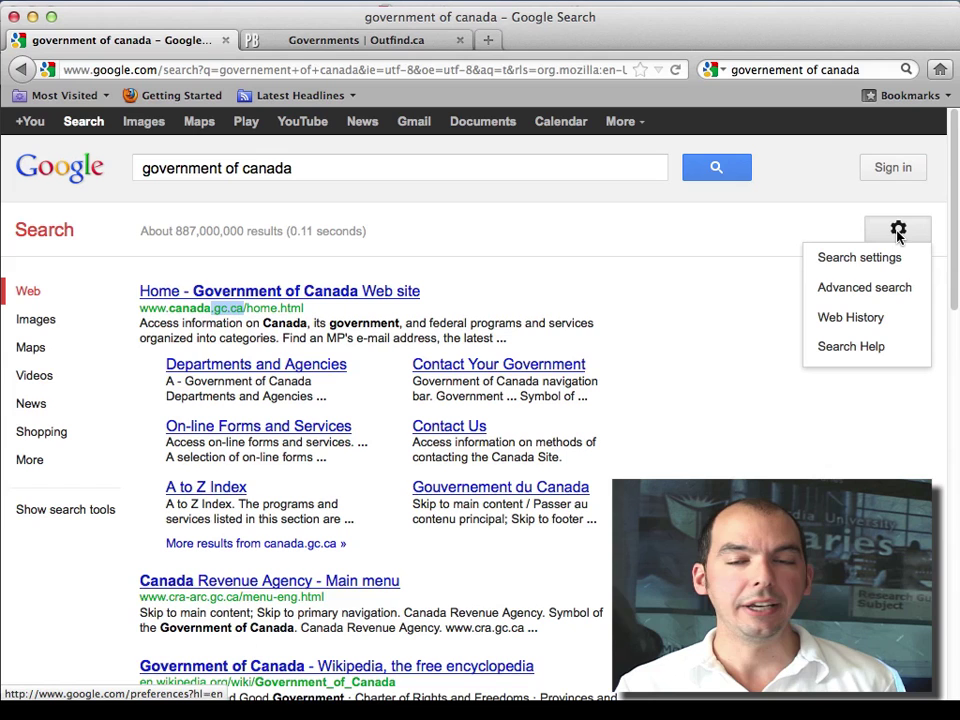
left_click(889, 300)
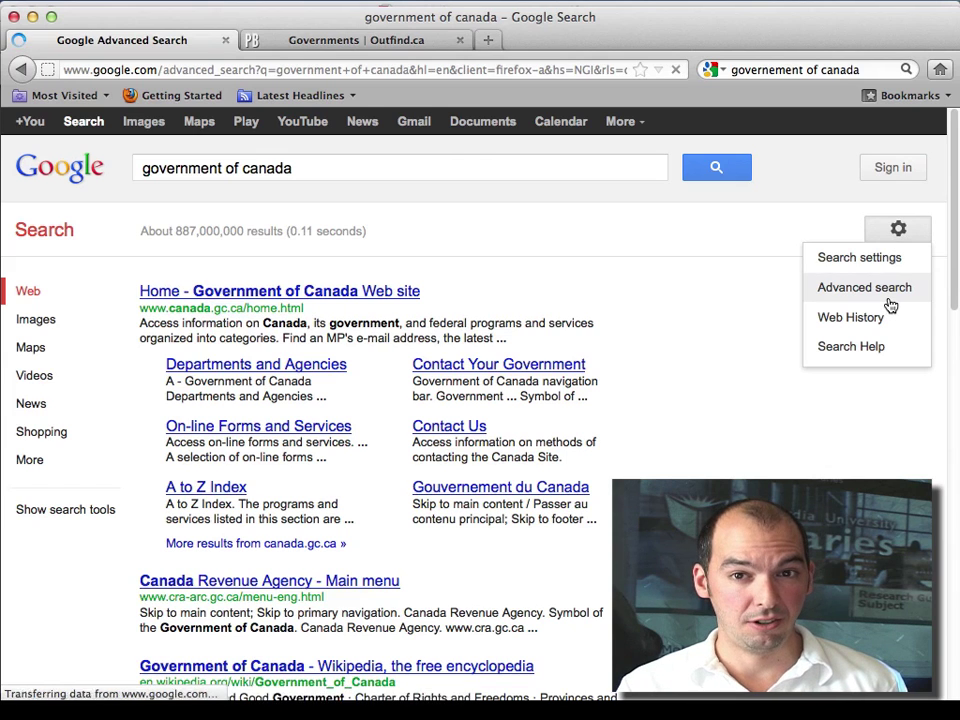
scroll(816, 375, "down", 5)
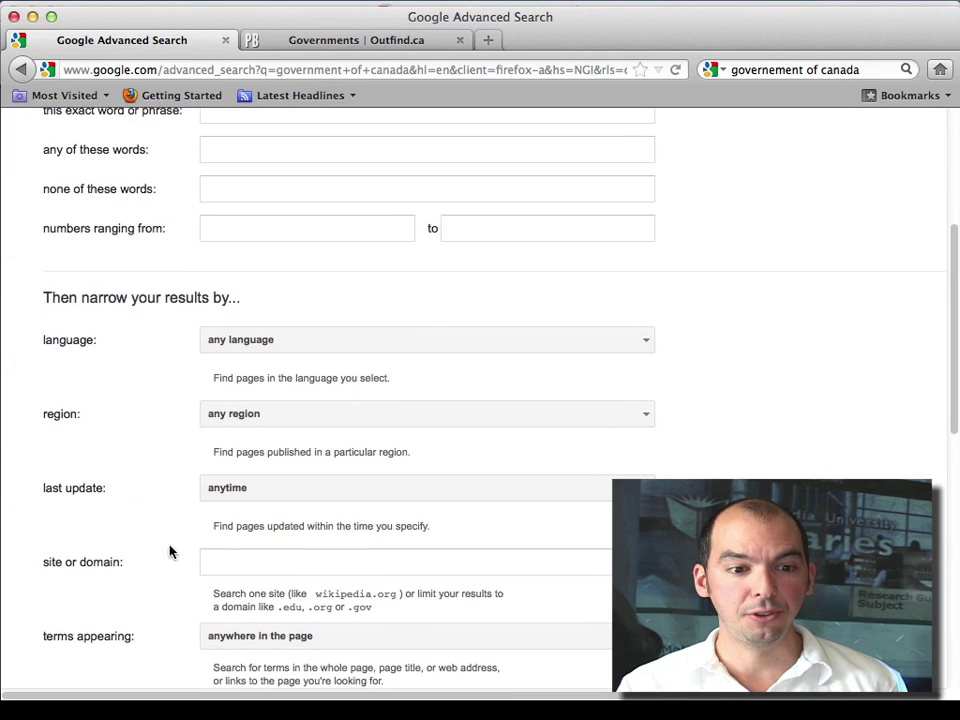
left_click_drag(138, 567, 45, 568)
left_click(240, 559)
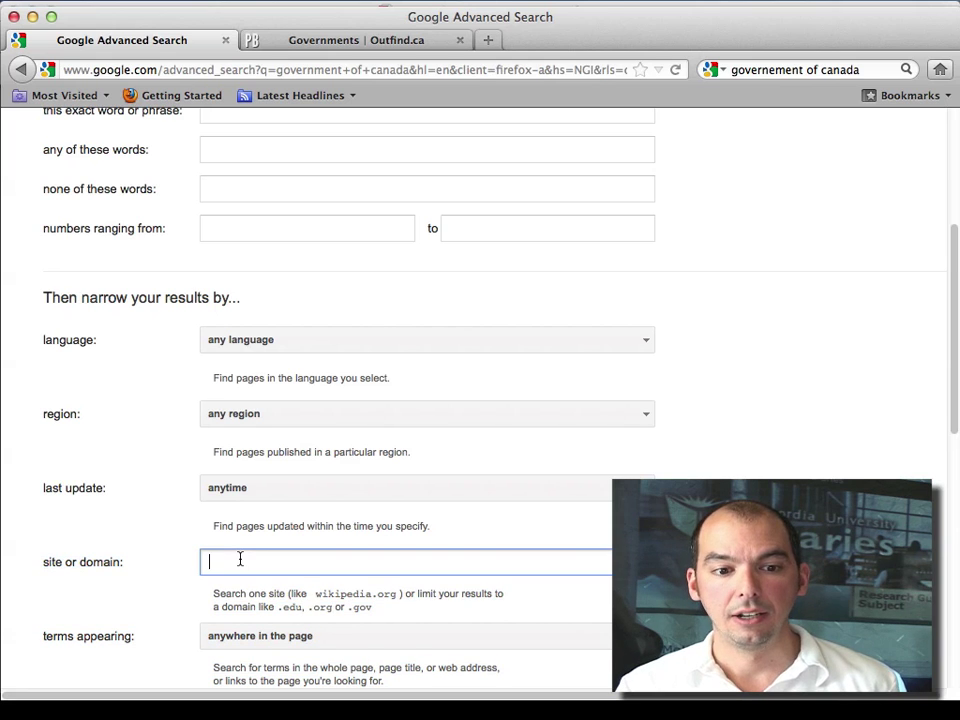
type(".gc.ca")
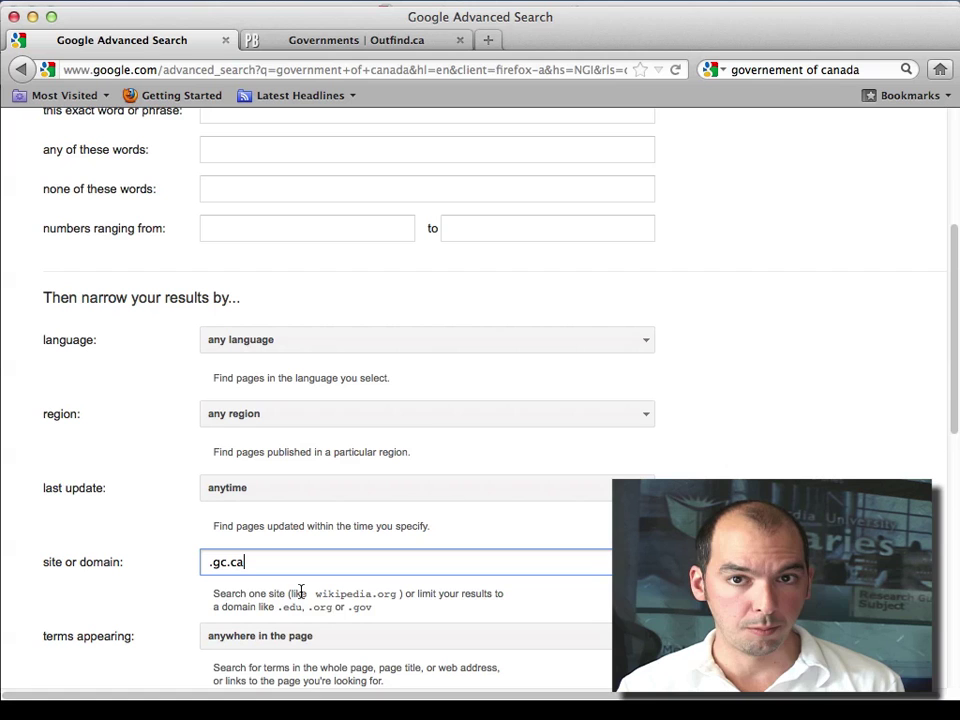
Step: Replace the "all these words" terms with "airlines" and run the advanced search
scroll(300, 592, "up", 5)
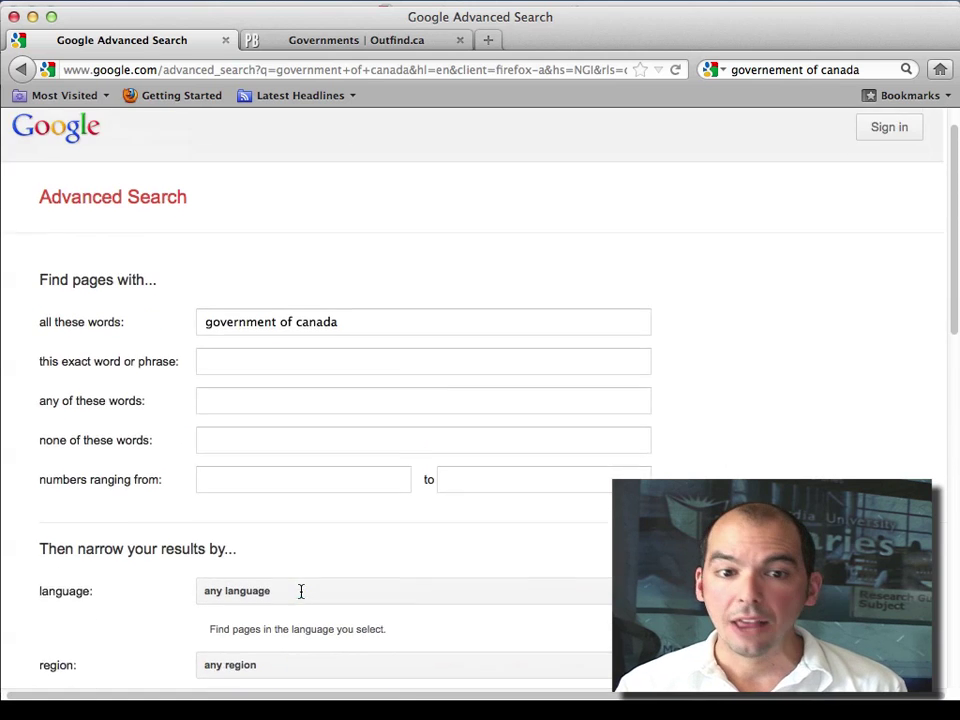
left_click_drag(466, 344, 203, 353)
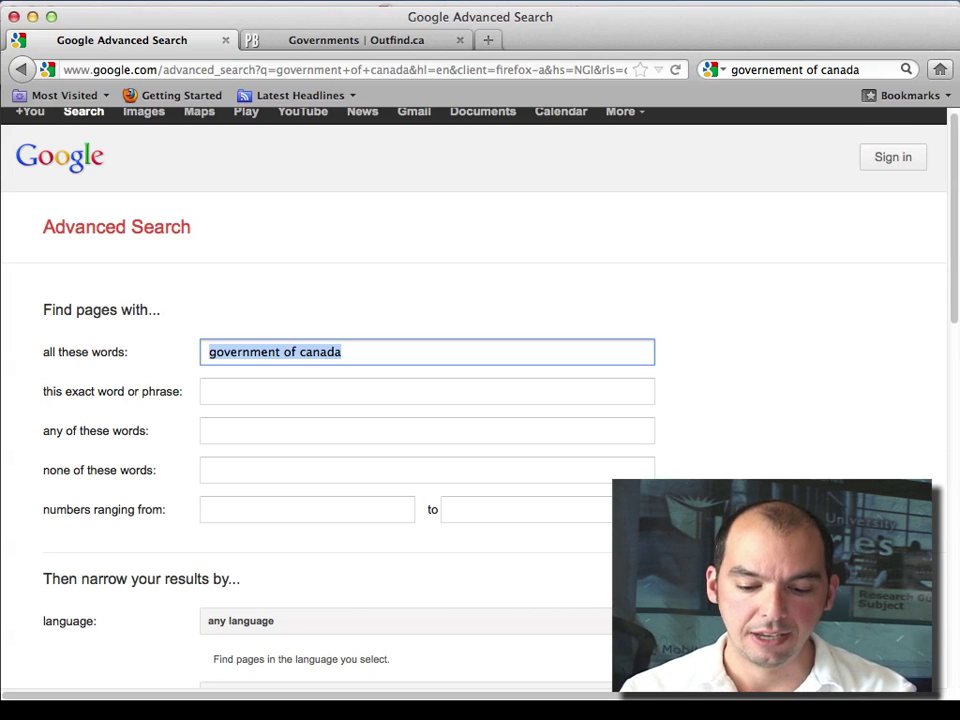
type("airlines")
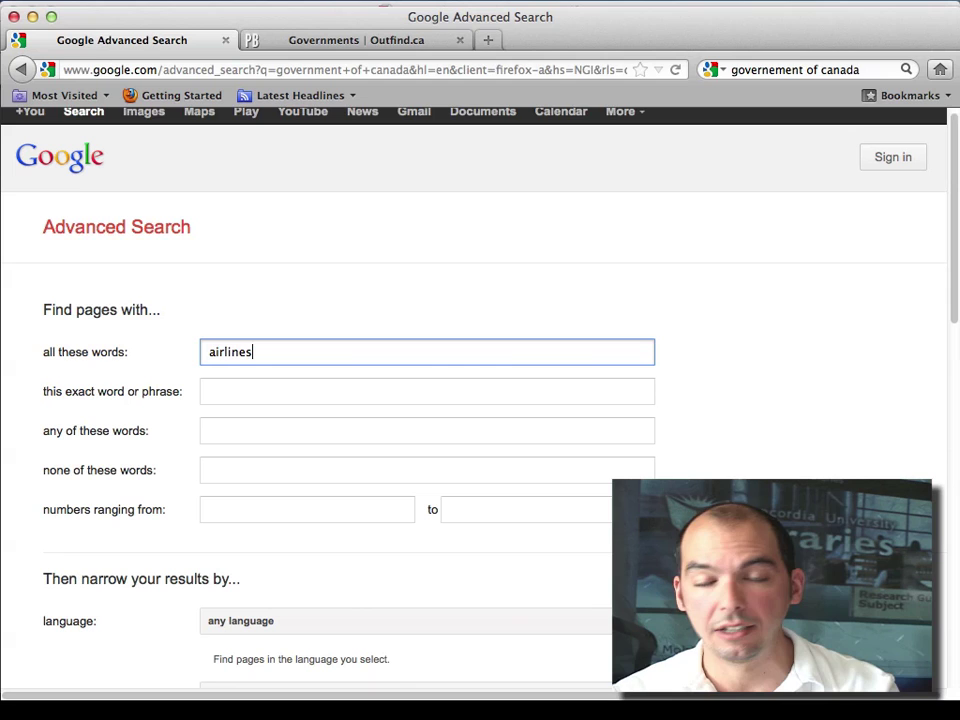
key("Return")
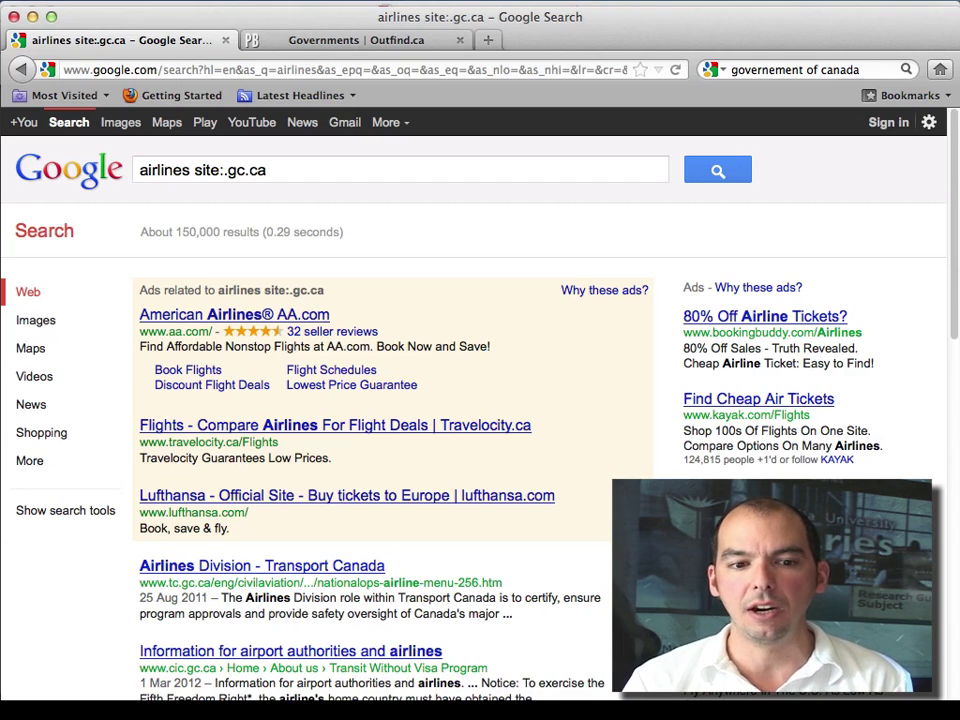
Step: Look through the airlines results and highlight the site:.gc.ca restriction in the search query
scroll(478, 662, "down", 4)
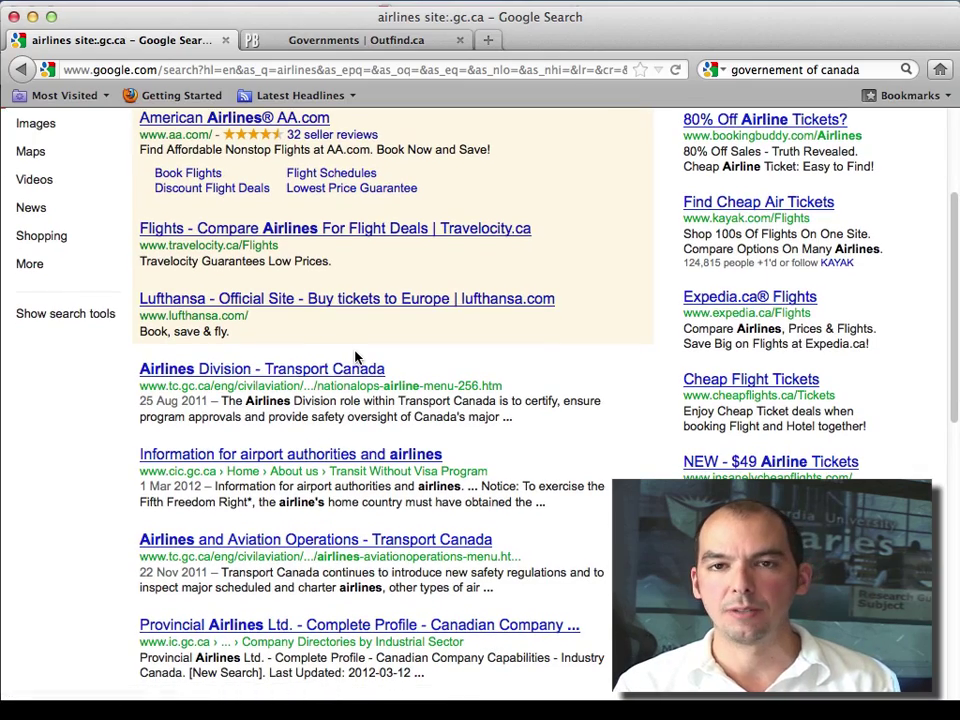
scroll(355, 357, "down", 1)
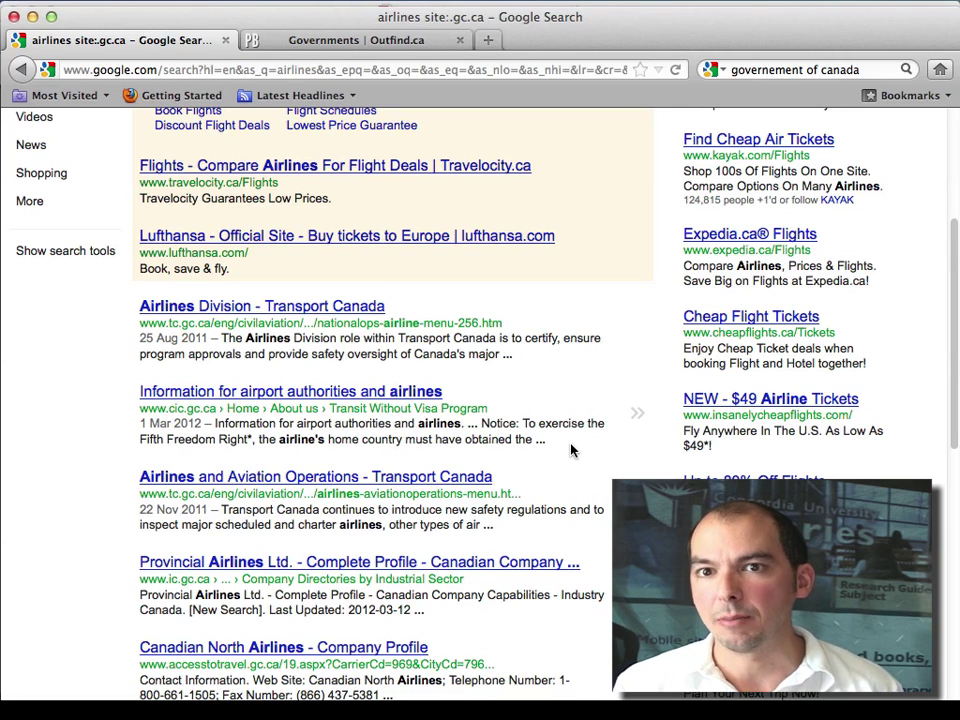
scroll(570, 450, "up", 5)
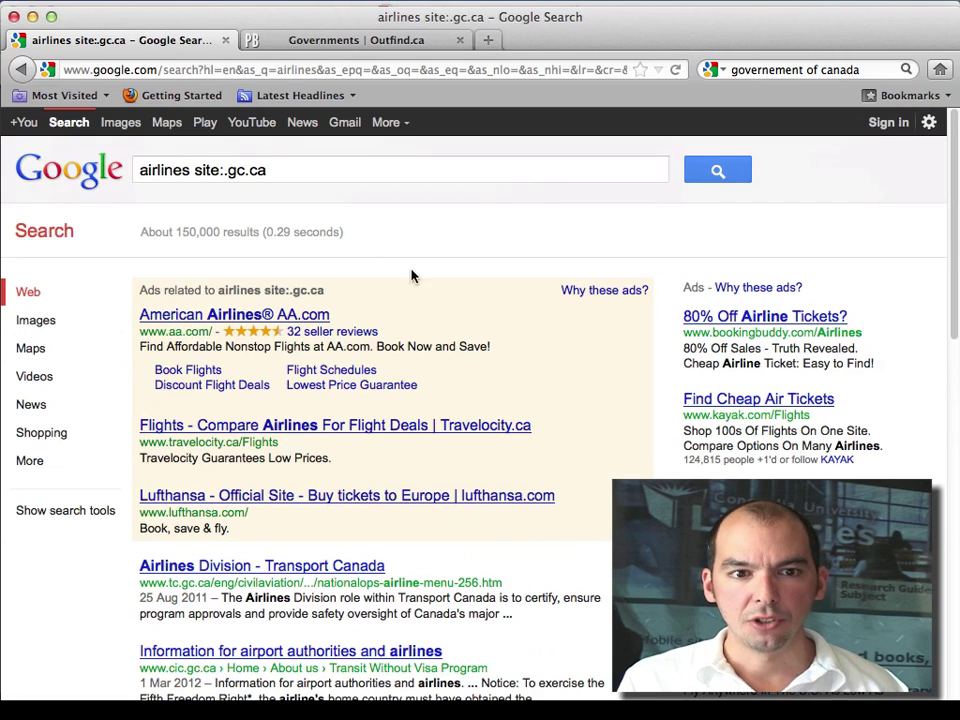
left_click_drag(273, 170, 226, 172)
left_click(197, 172)
key("shift+Left")
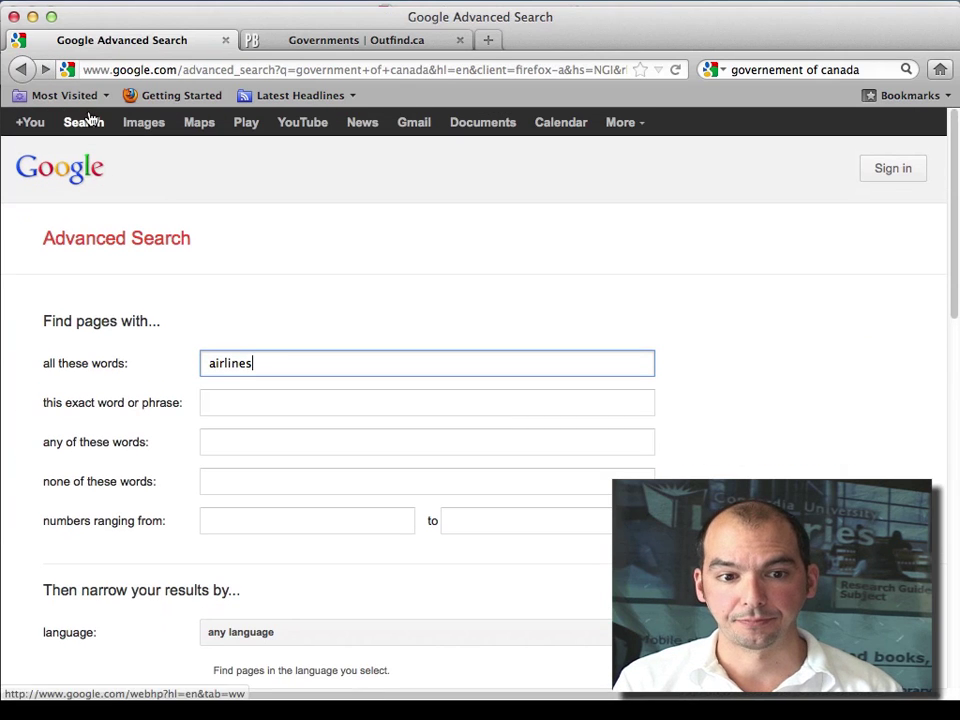
Step: Review the .gc.ca site or domain limit on the advanced search form and rerun the airlines search
scroll(283, 244, "down", 1)
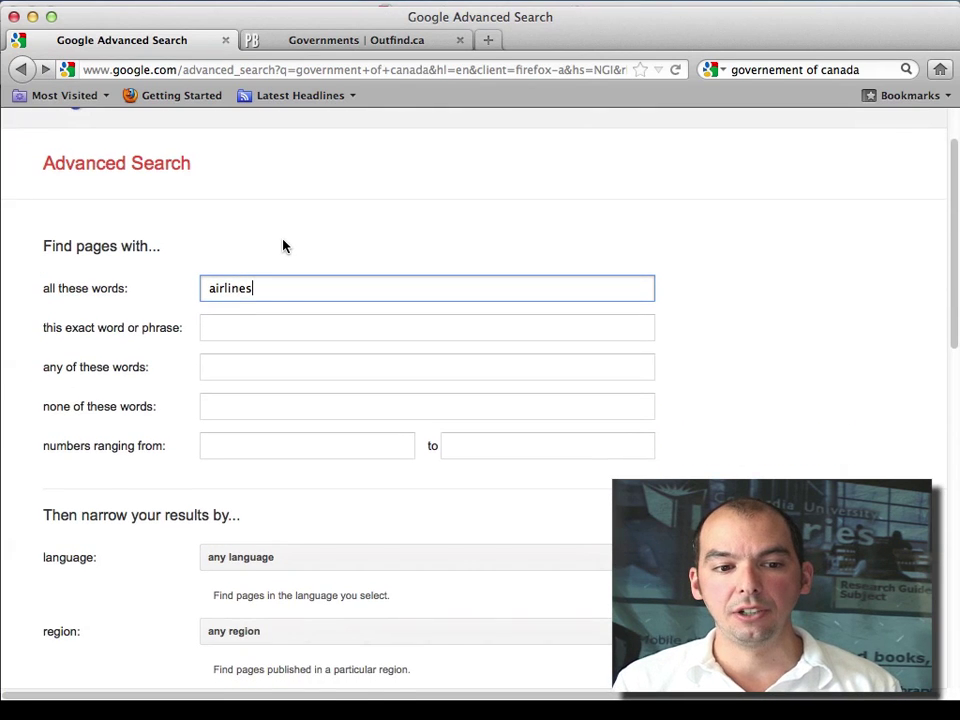
scroll(392, 411, "down", 4)
left_click_drag(283, 489, 169, 484)
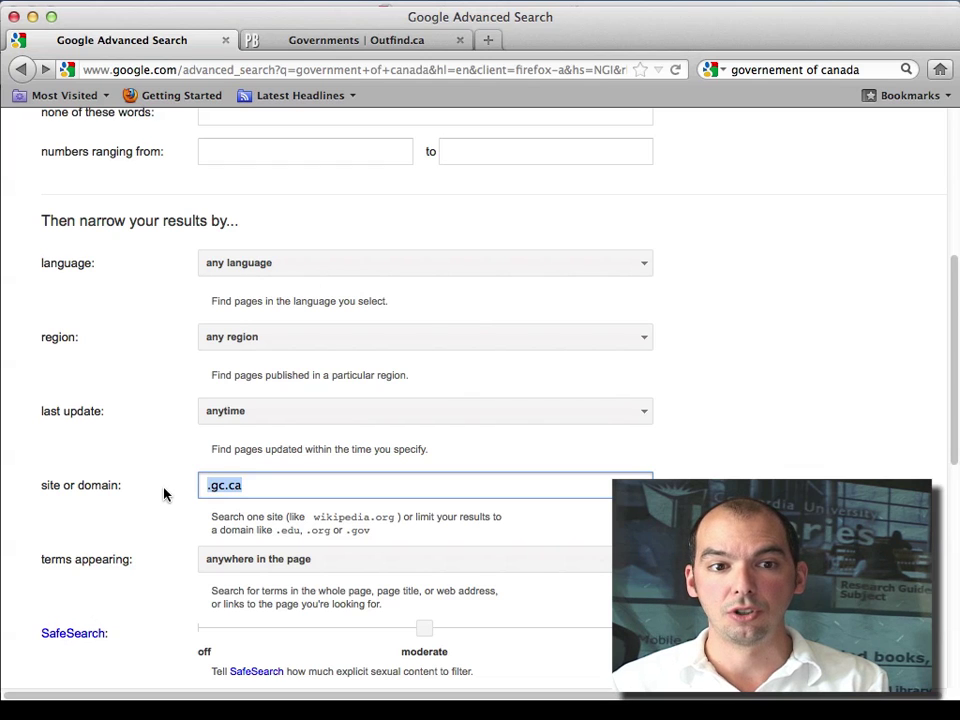
left_click(257, 490)
double_click(257, 490)
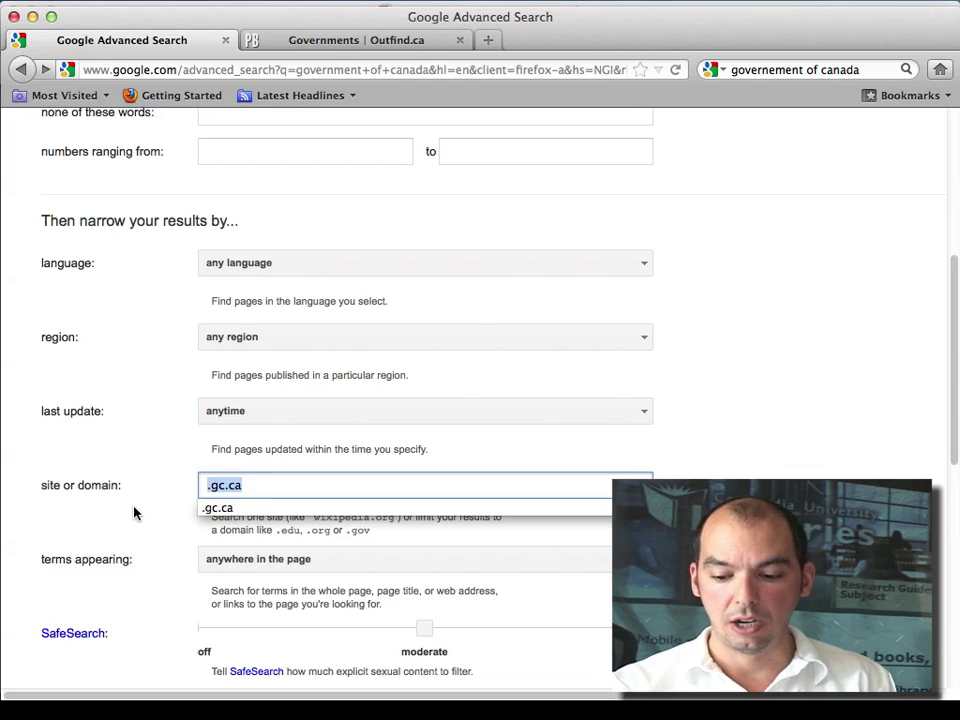
scroll(133, 515, "up", 6)
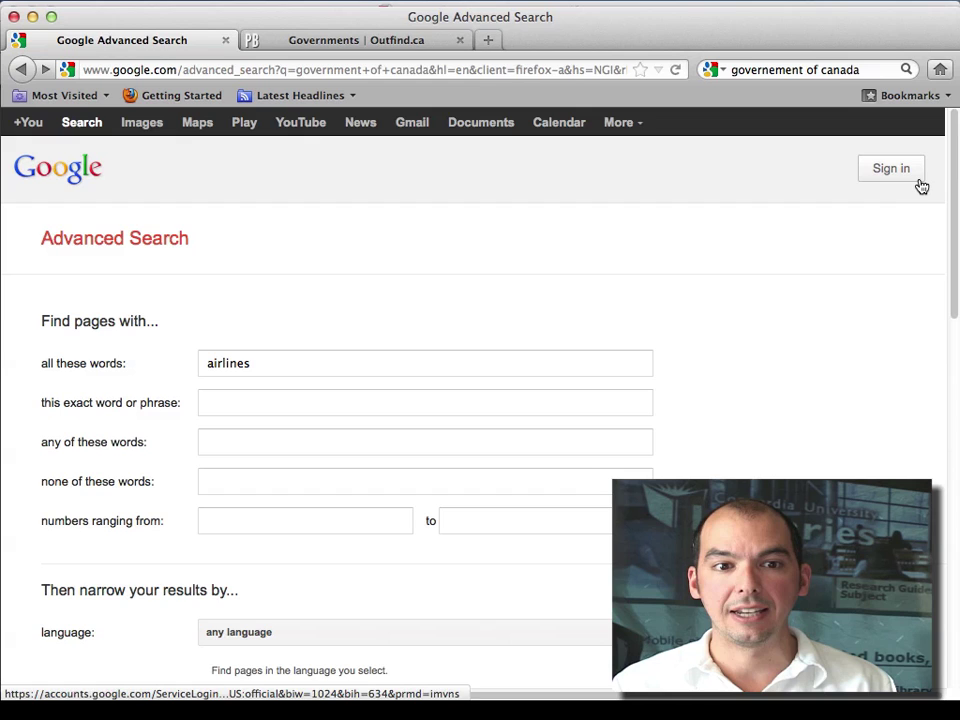
key("Return")
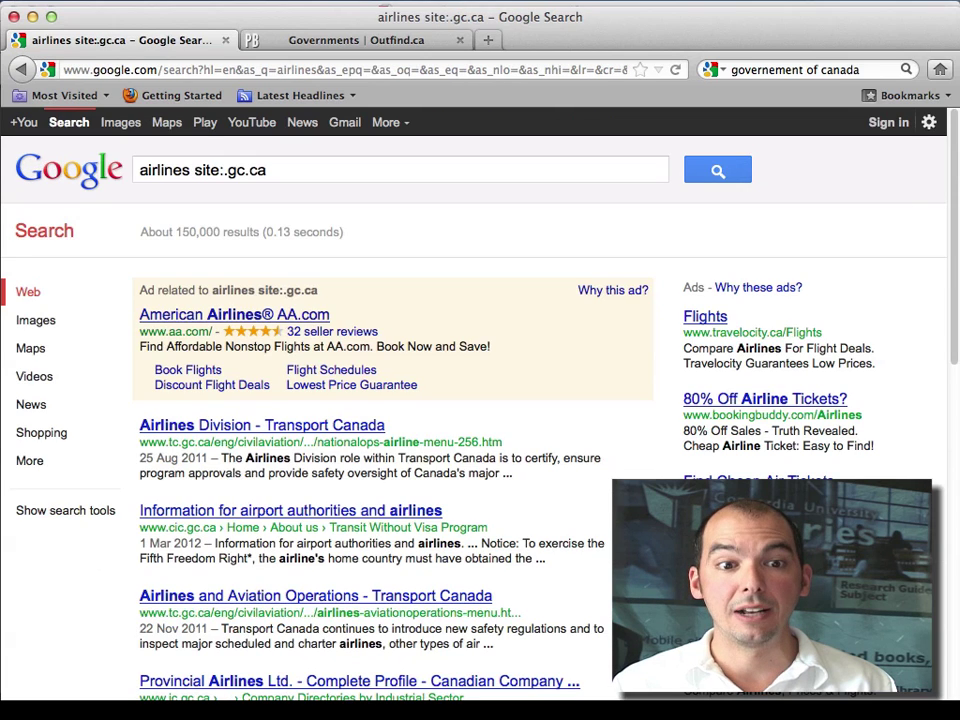